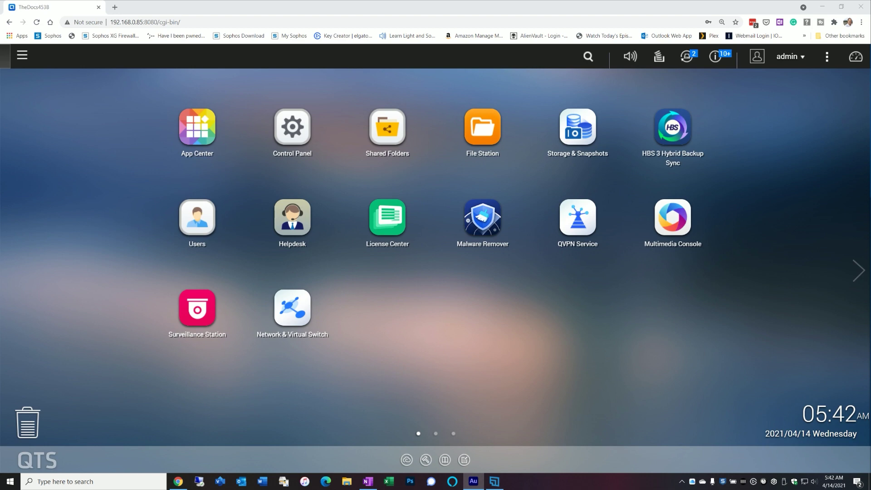
- Open Control Panel's System General Settings, showing system port 8080 and HTTPS port 443
click(294, 129)
click(385, 217)
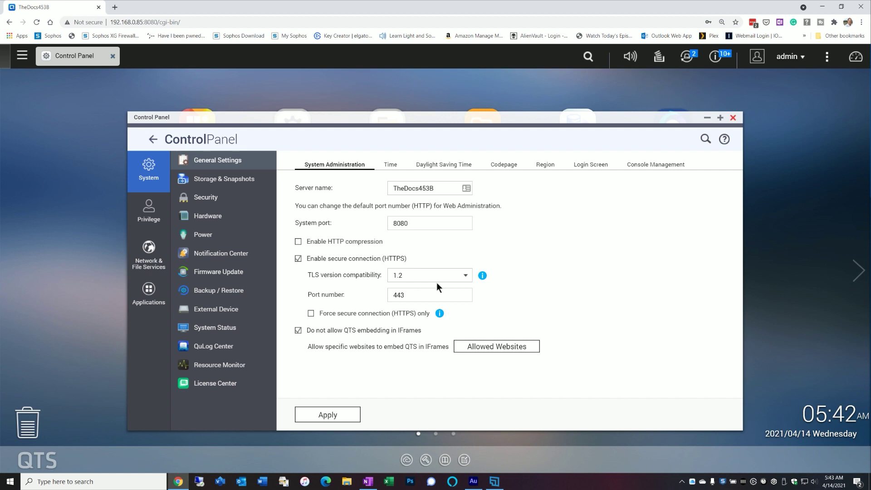
- Keep TLS compatibility at 1.2 and bring up the Security allow/deny connection list
click(461, 278)
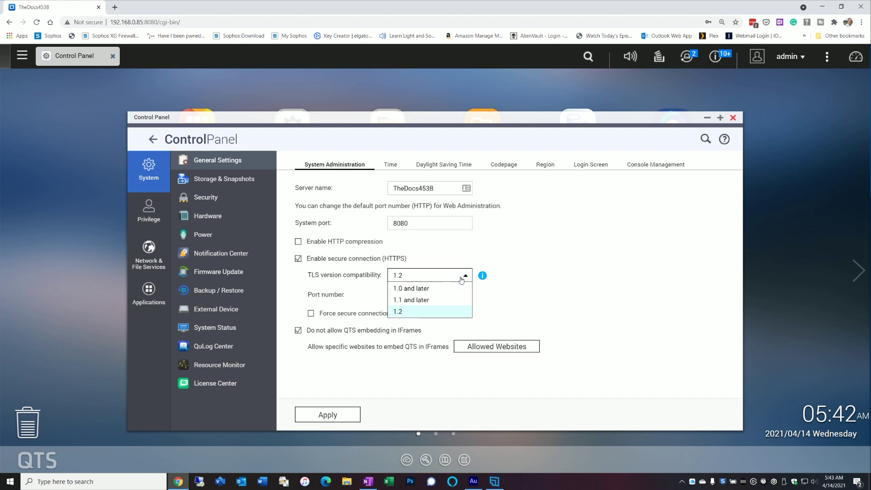
click(538, 280)
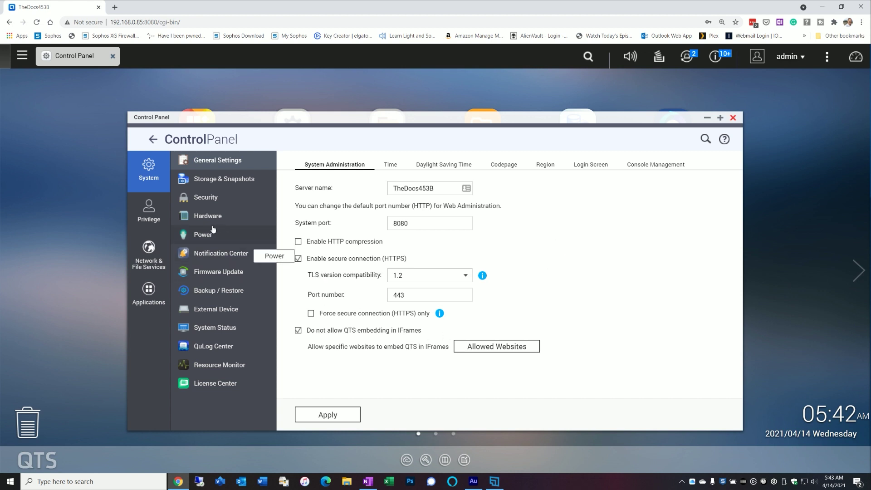
click(205, 199)
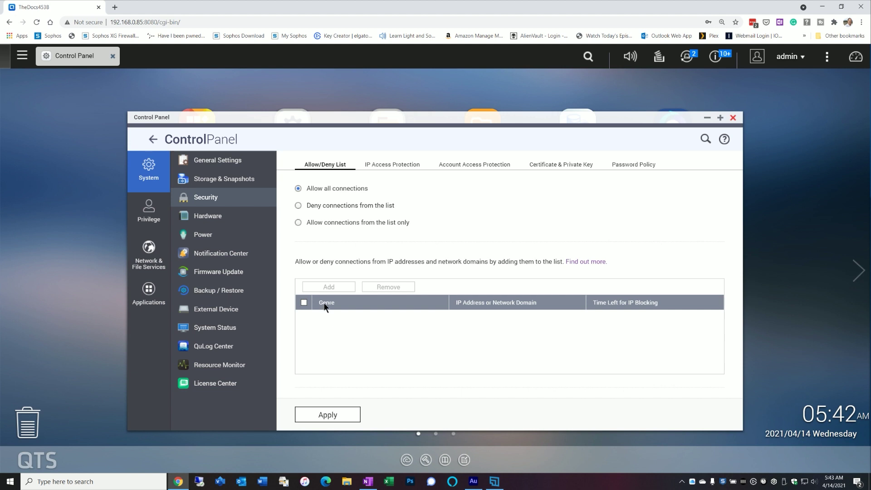
- Try 'Allow connections from the list only', then cancel the Add IP dialog without adding anything
click(299, 223)
click(346, 288)
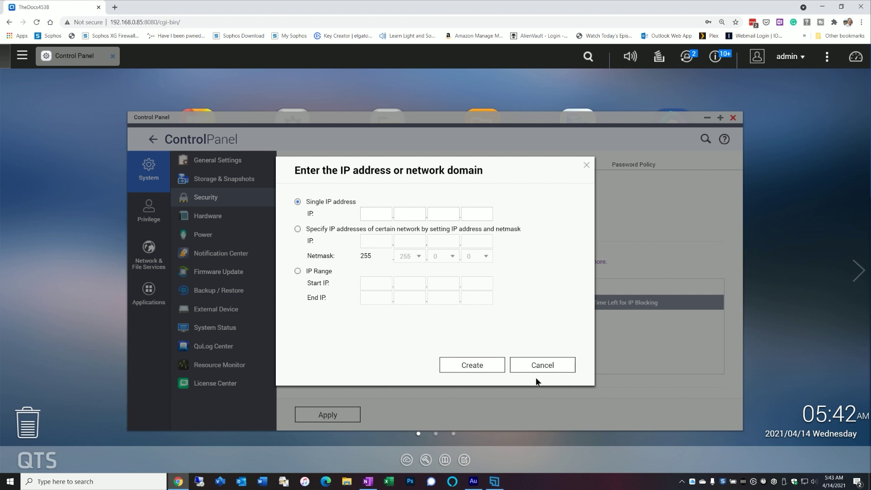
click(534, 369)
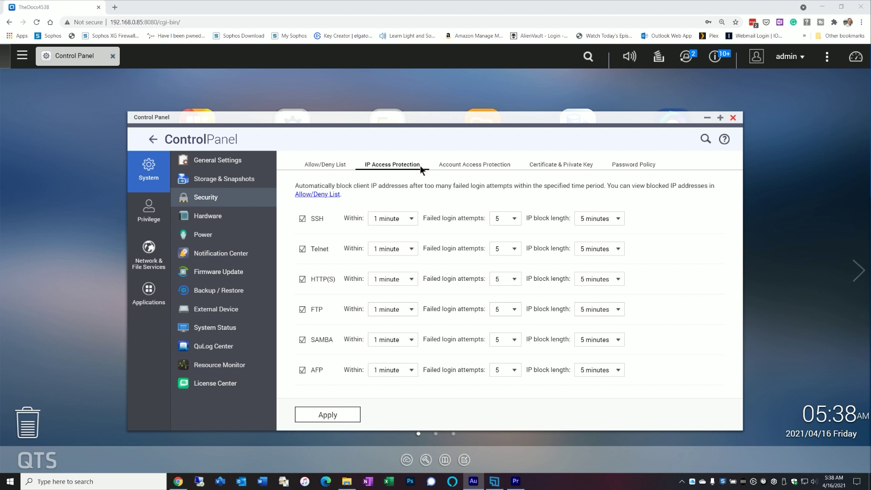
- Compare the Account and IP Access Protection tabs, keeping the SSH IP block length at 5 minutes
click(453, 167)
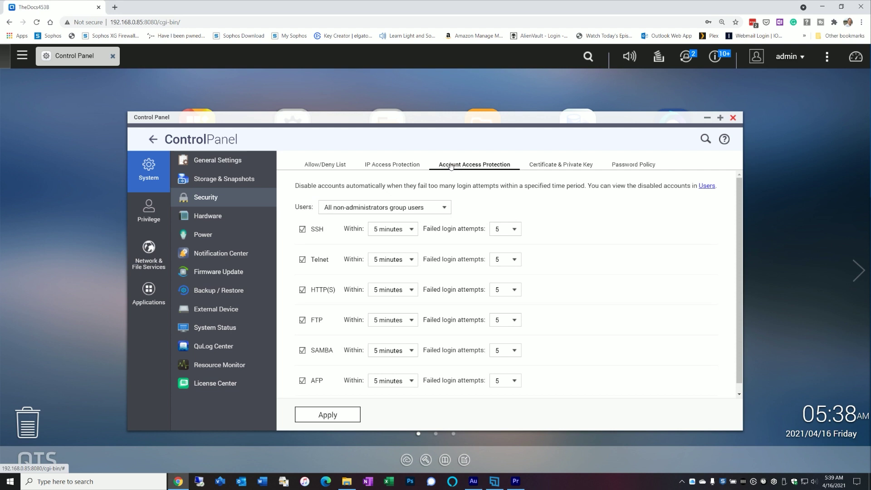
click(404, 165)
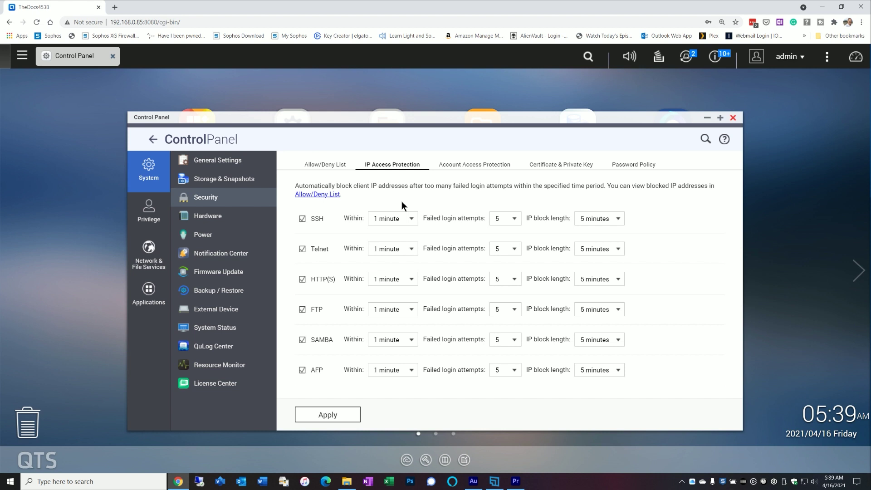
click(453, 166)
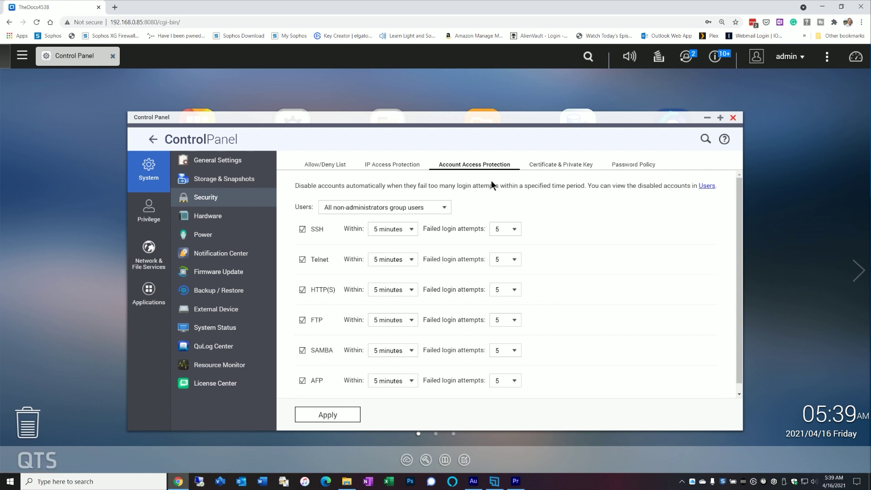
click(380, 164)
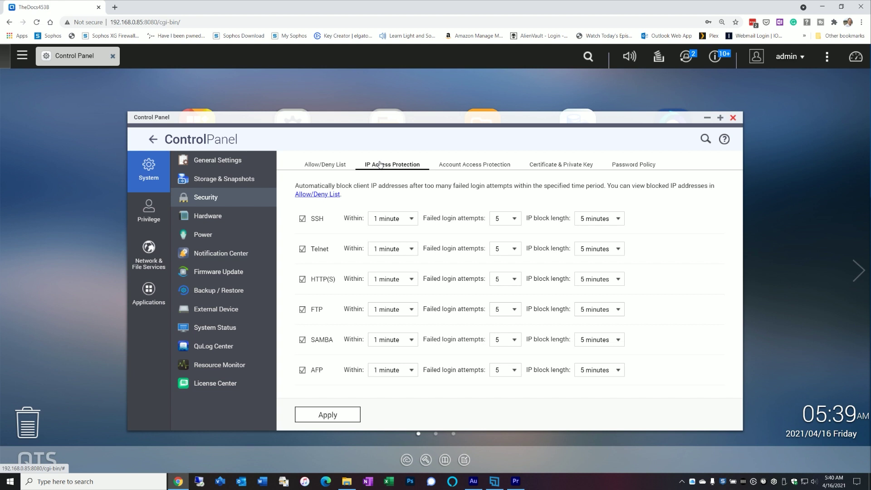
click(604, 220)
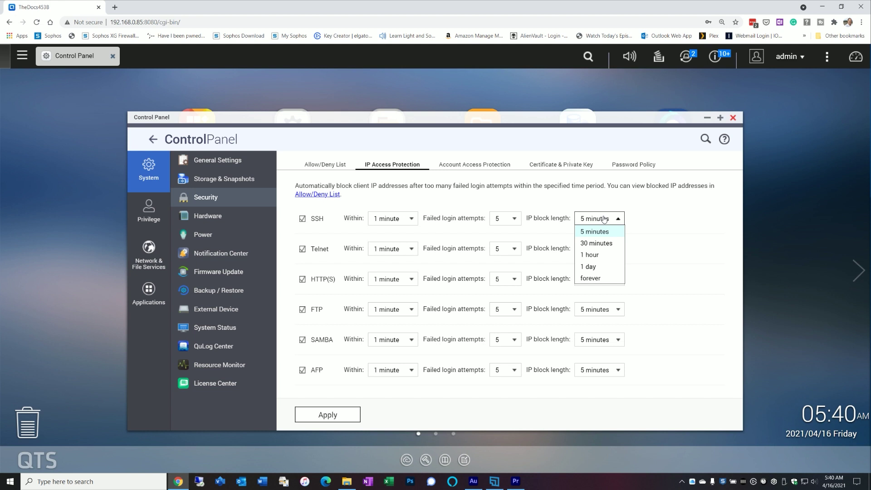
click(729, 226)
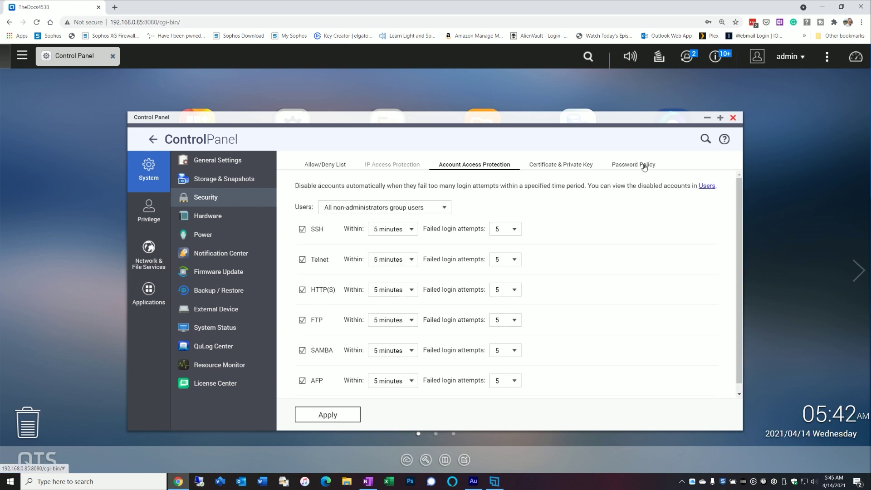
- Review the Password Policy, then show Network & File Services' Network Access settings
click(640, 165)
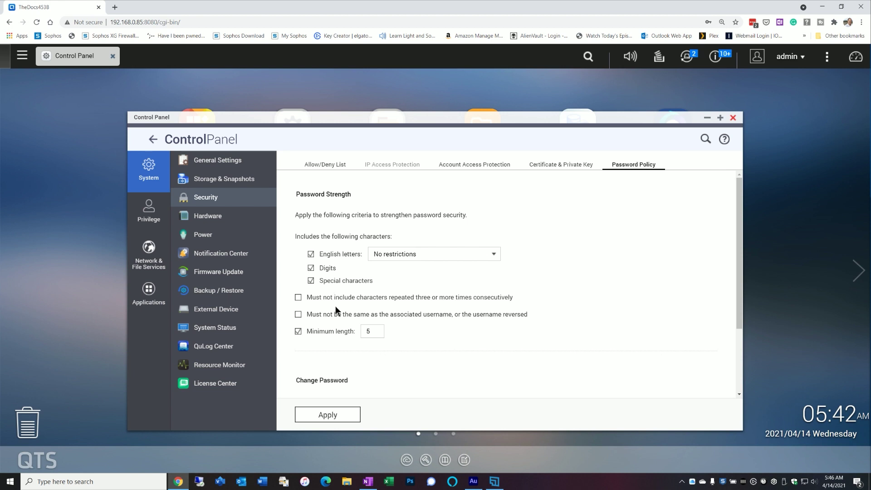
click(148, 253)
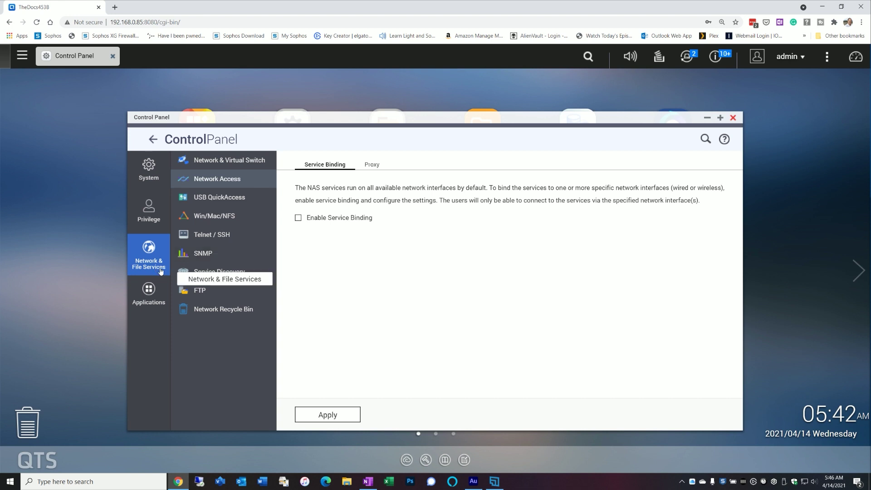
- Show Win/Mac/NFS Microsoft Networking, enabled as a standalone server named NAS Server
click(217, 219)
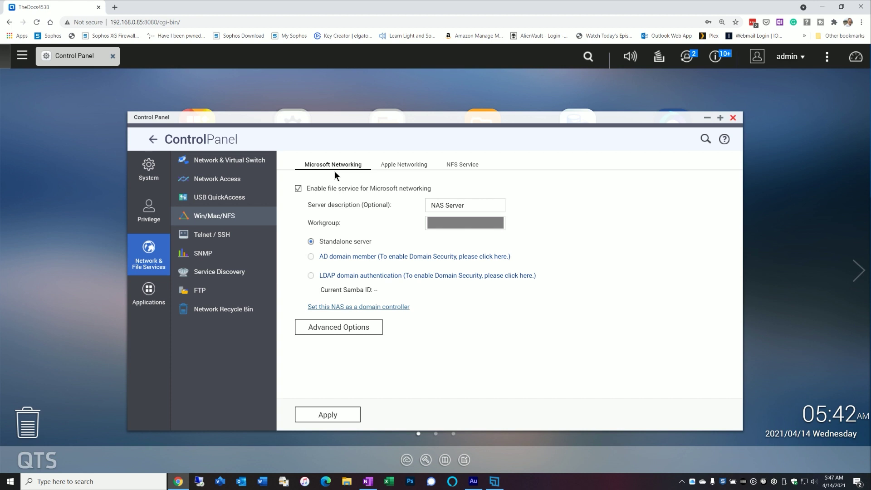
- Look over the Apple Networking and NFS Service tabs, then return to Microsoft Networking
click(403, 166)
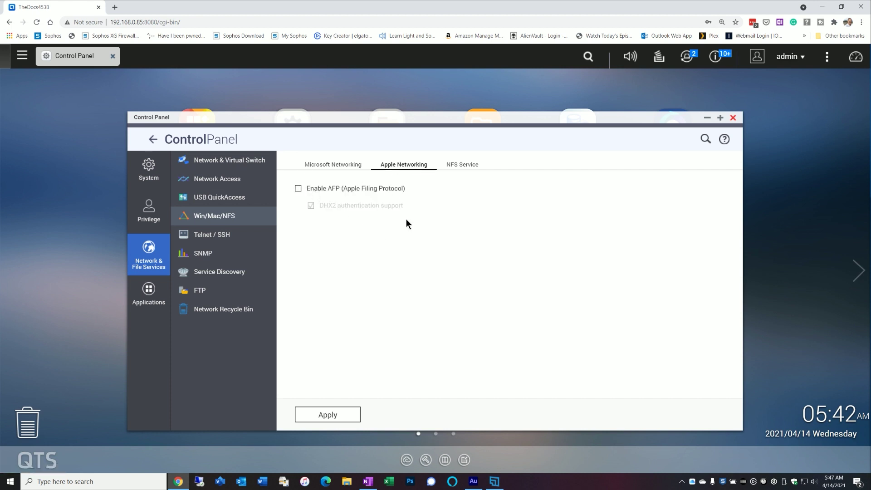
click(454, 166)
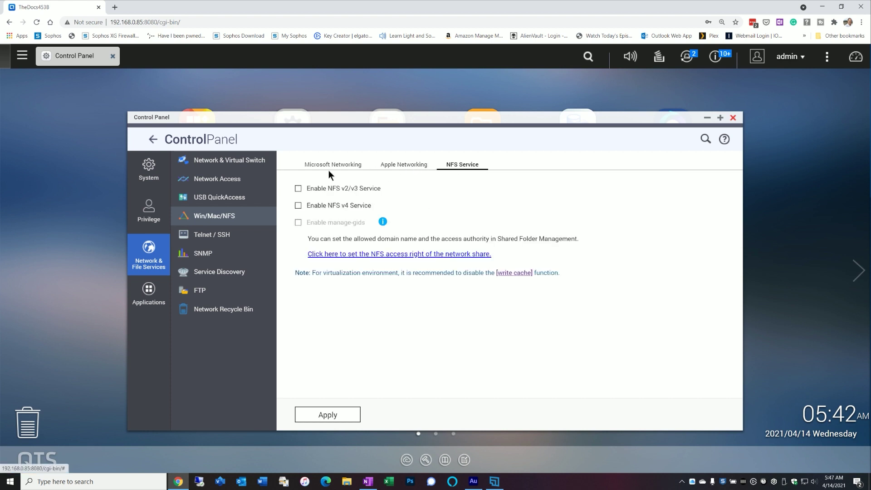
click(314, 168)
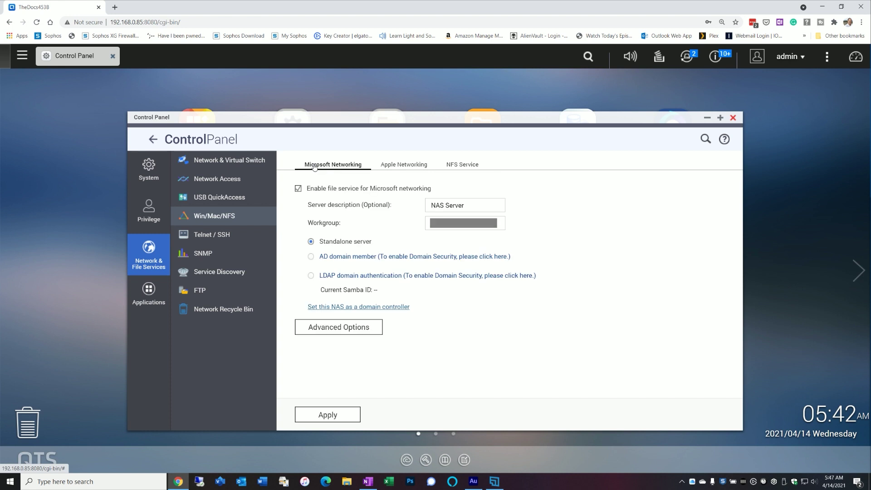
- In Advanced Options, set highest SMB version to SMB 3 and lowest to SMB 2.1, and apply
click(353, 328)
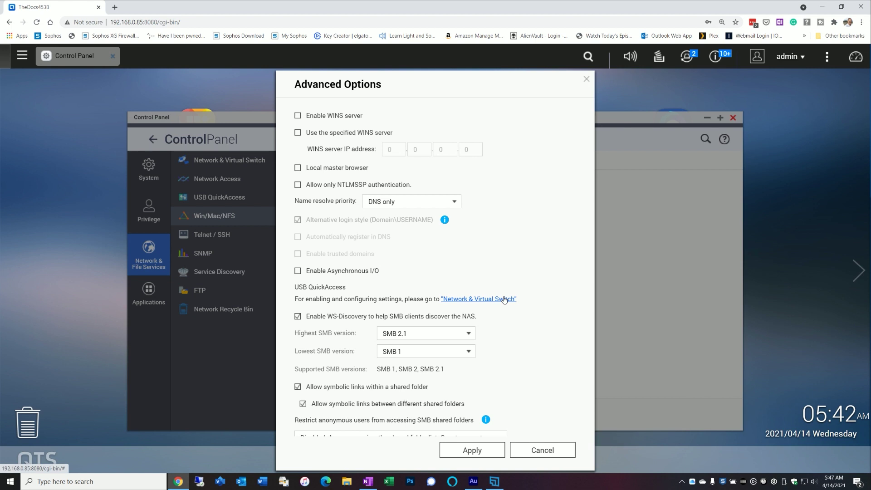
scroll(508, 291, down, 2)
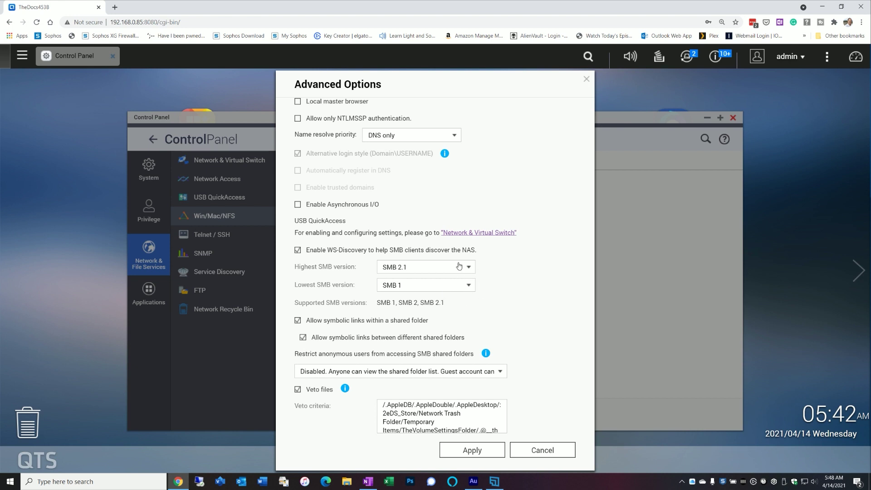
click(466, 268)
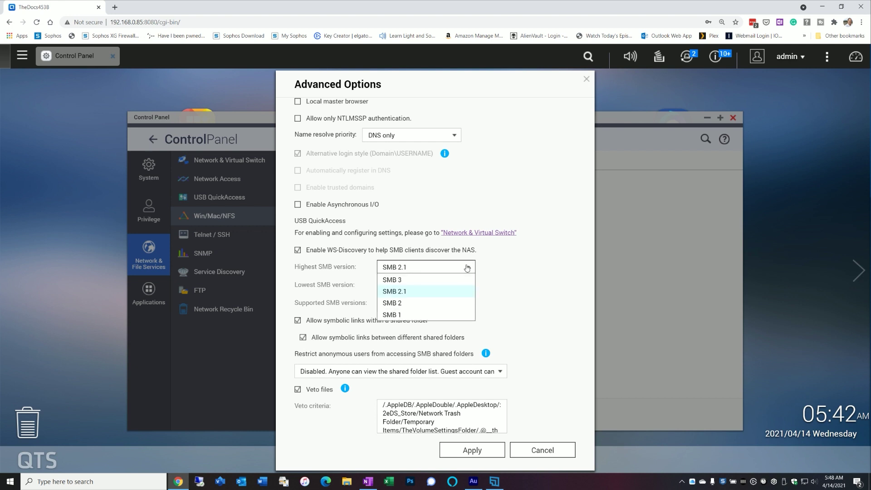
click(426, 280)
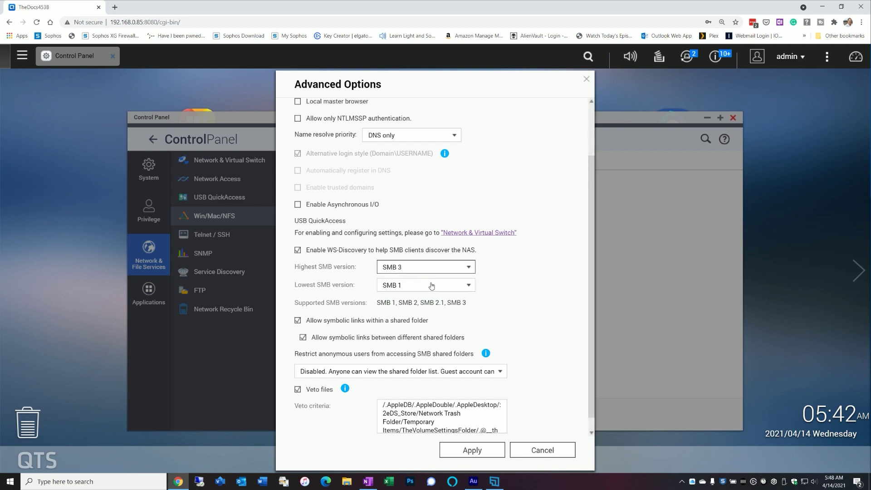
click(432, 286)
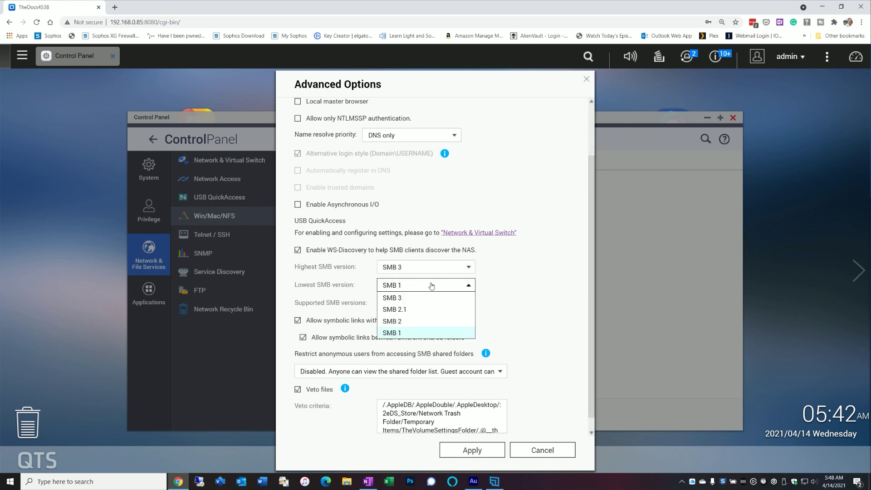
click(410, 309)
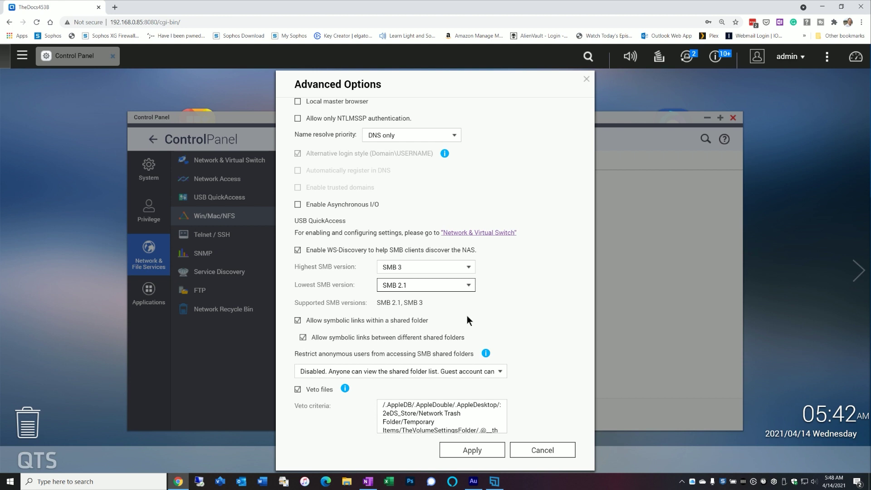
click(472, 450)
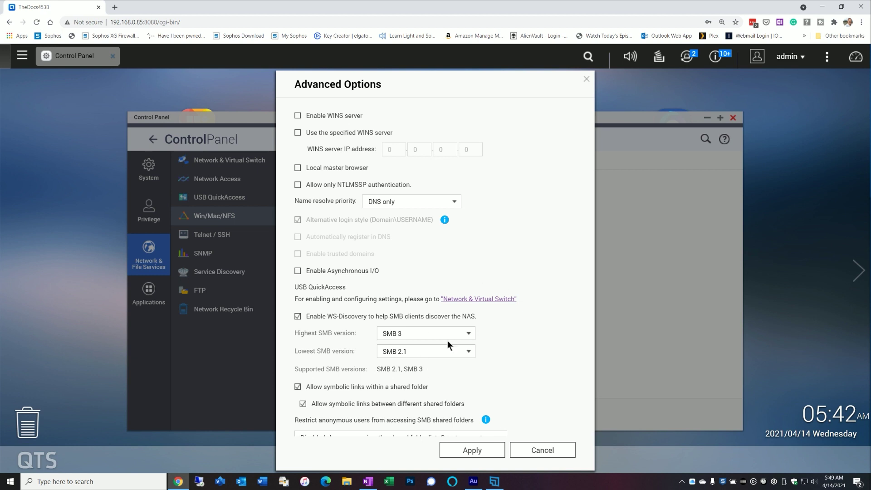
click(524, 450)
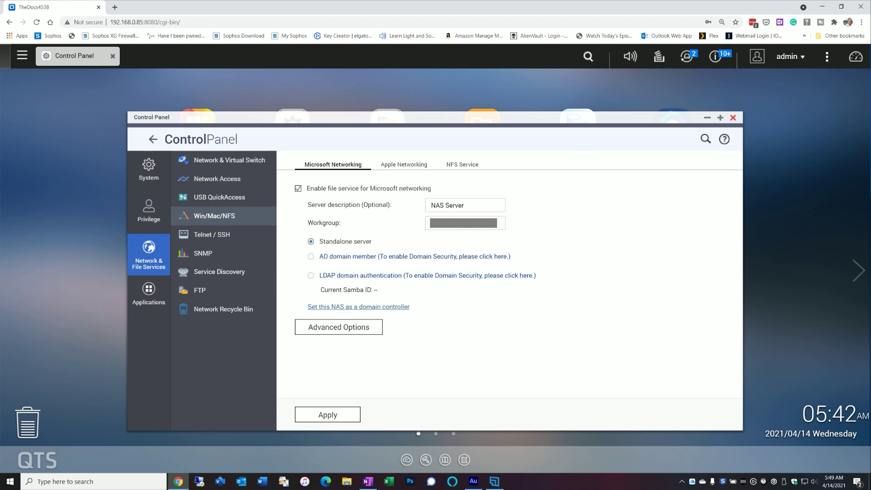
- Show the Telnet / SSH settings, leaving both Telnet and SSH connections disabled
click(194, 235)
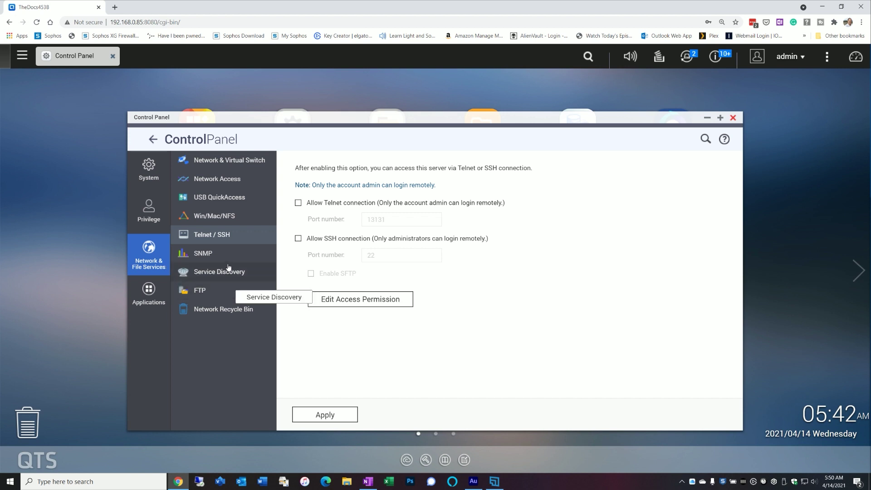
- Browse the SNMP and FTP pages, then the Applications section's HDMI Display Applications
click(200, 254)
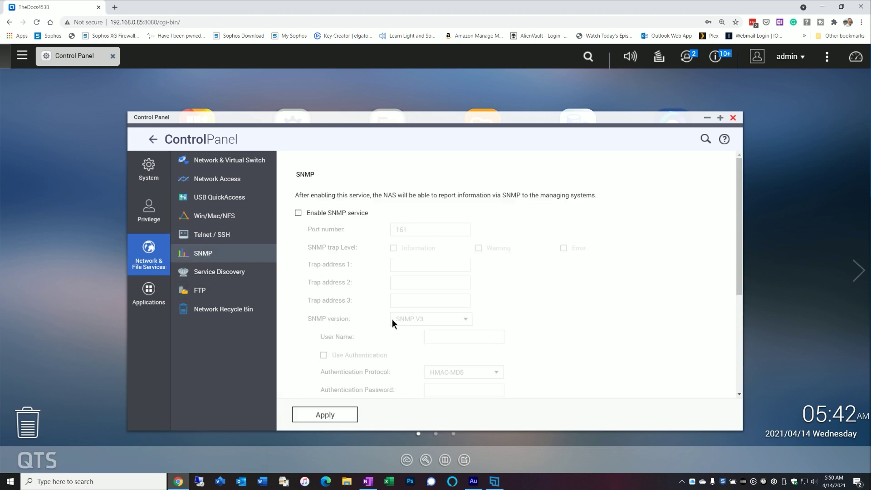
click(202, 291)
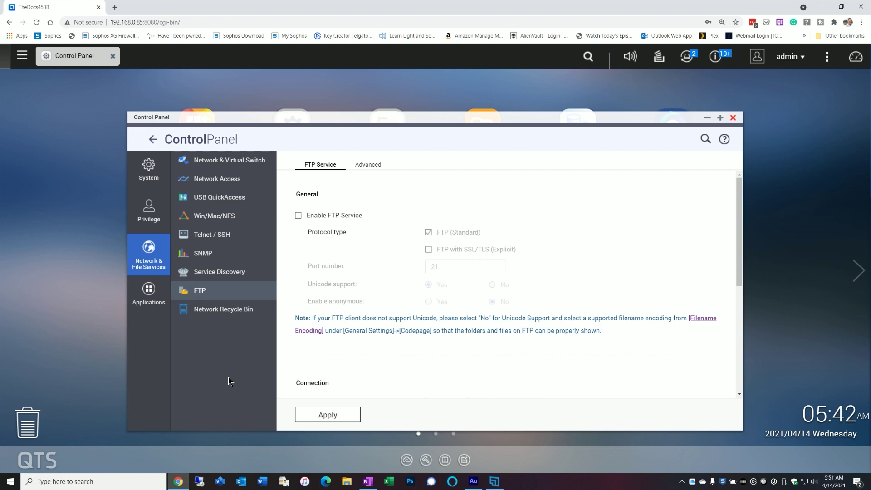
click(163, 294)
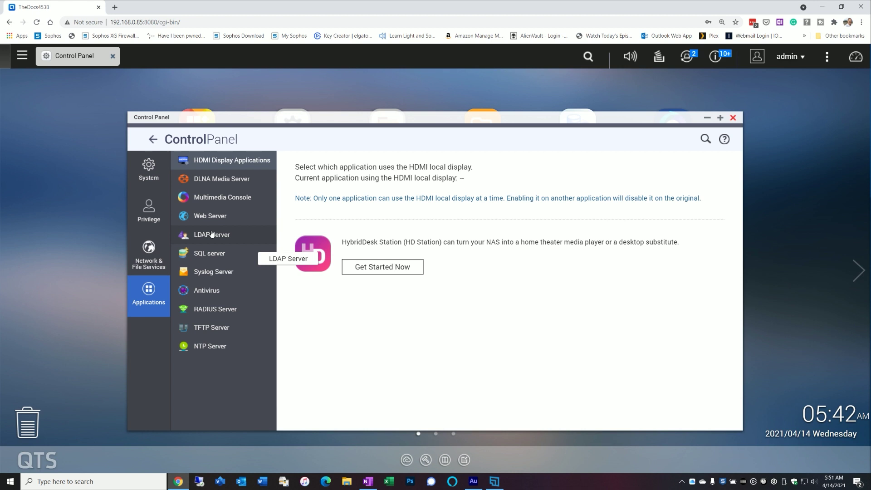
- Toggle DLNA Media Server on and back off, then show the Web Server settings
click(223, 181)
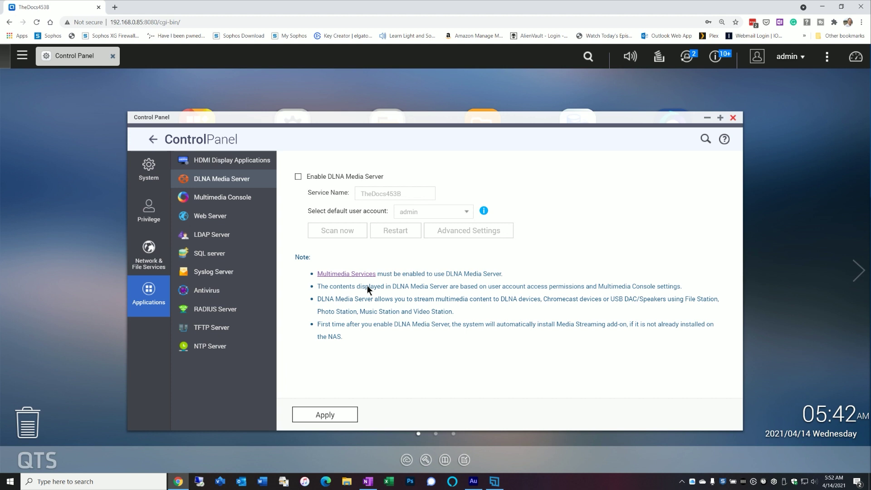
click(311, 177)
click(331, 181)
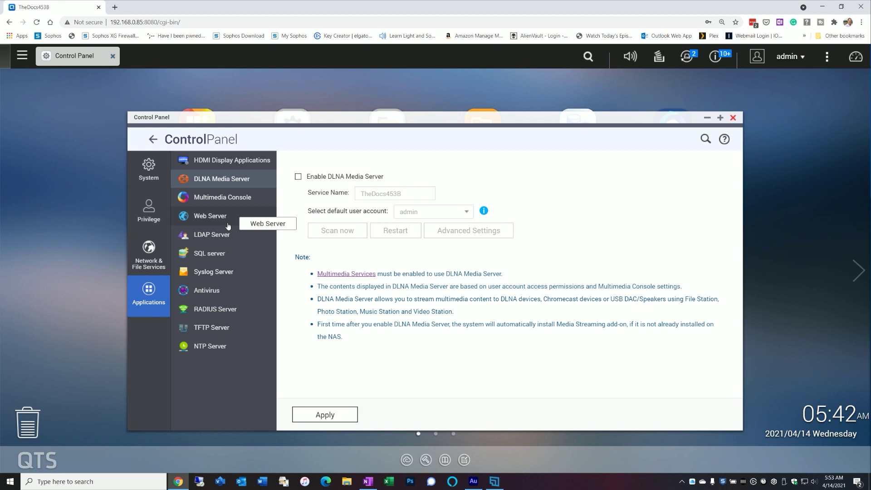
click(214, 212)
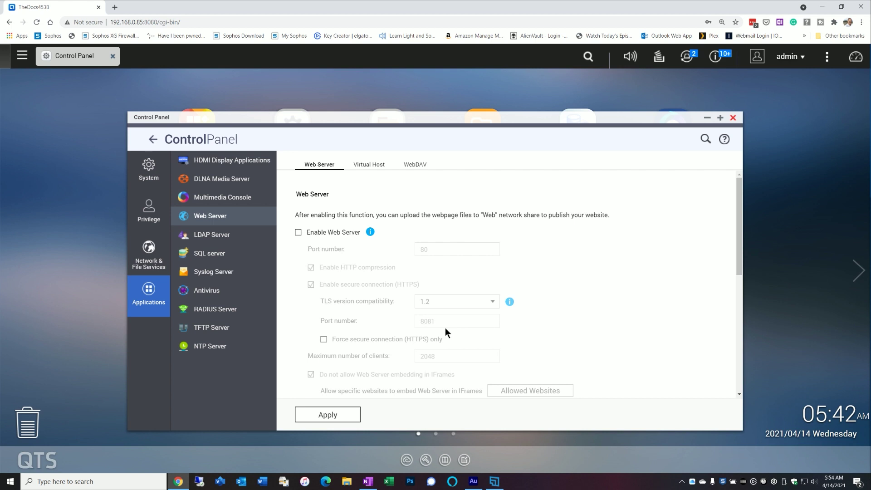
- Switch to the LDAP Server settings page, leaving the LDAP server disabled
click(217, 236)
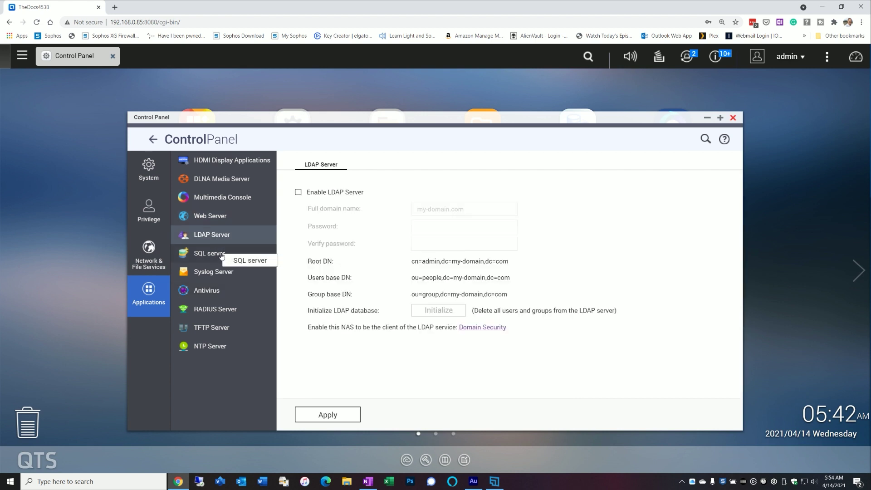
- Review the SQL server, RADIUS Server and TFTP Server settings pages in turn
click(213, 255)
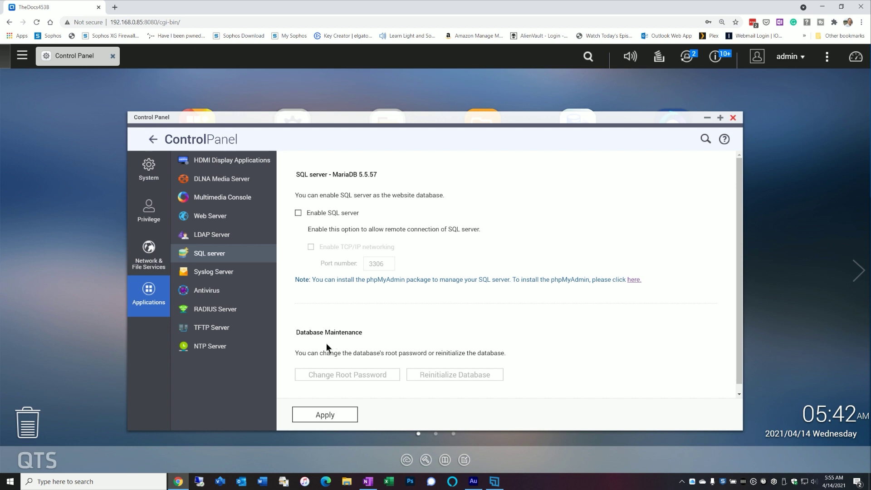
click(218, 309)
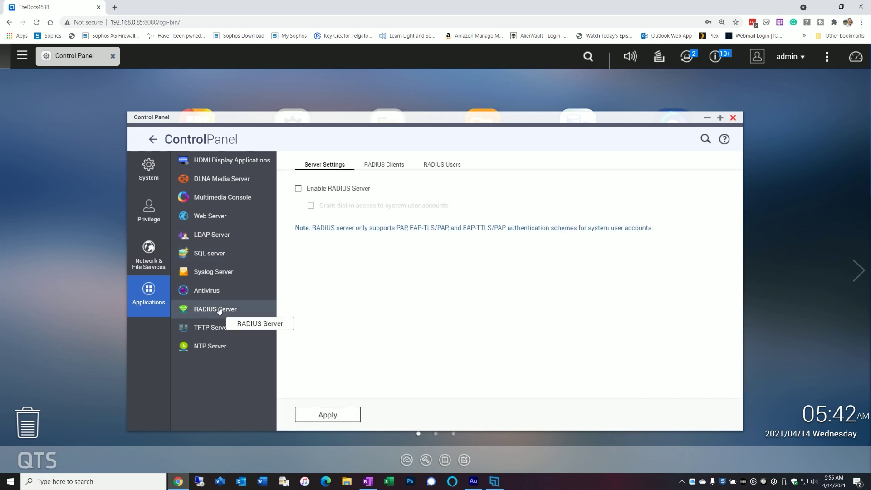
click(229, 330)
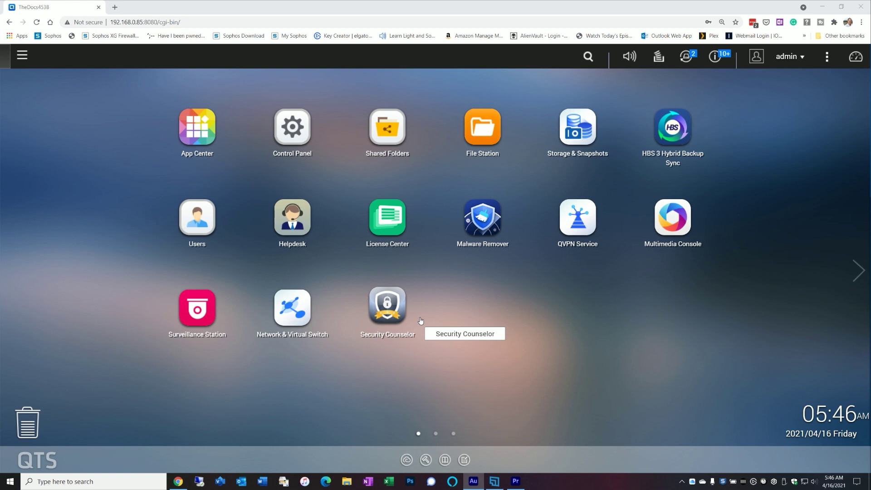
click(381, 294)
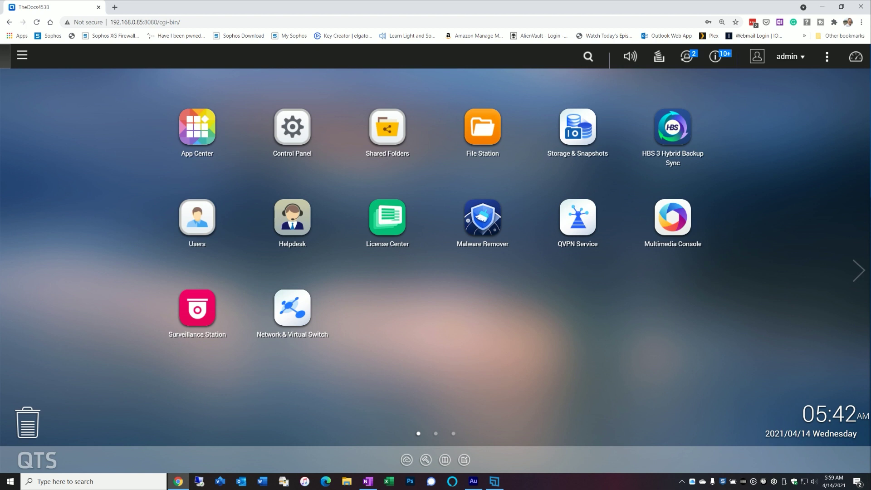
- Launch QVPN Service, raise its window, and show the OpenVPN server settings rather than QBelt
click(578, 236)
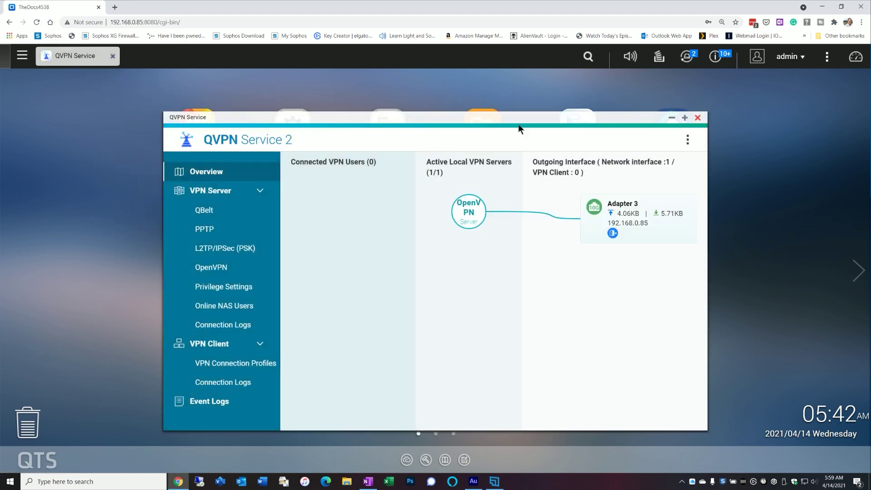
drag(513, 119, 511, 101)
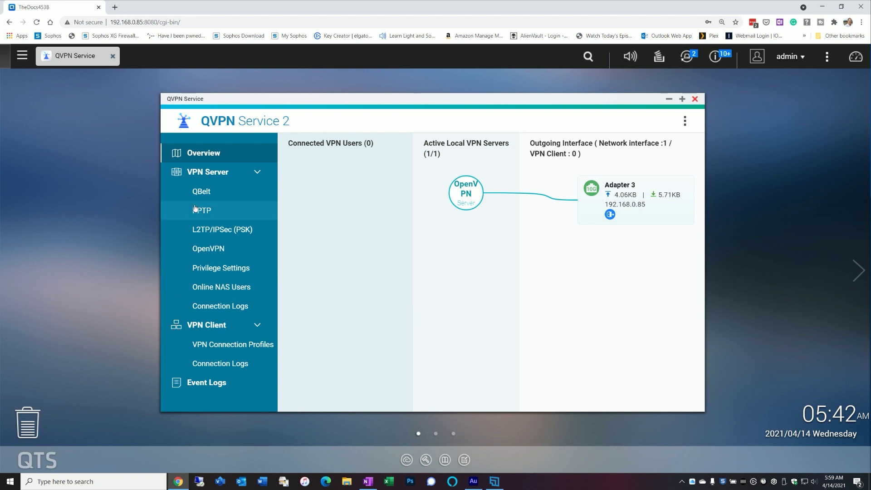
click(201, 192)
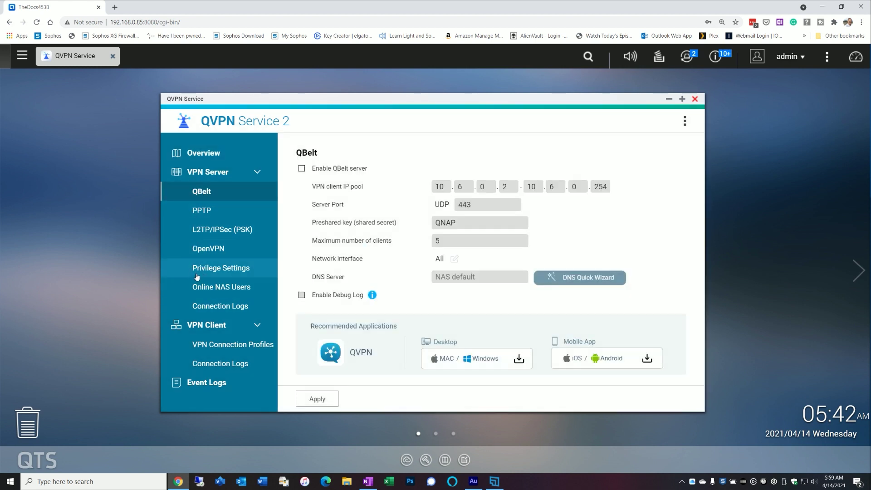
click(202, 249)
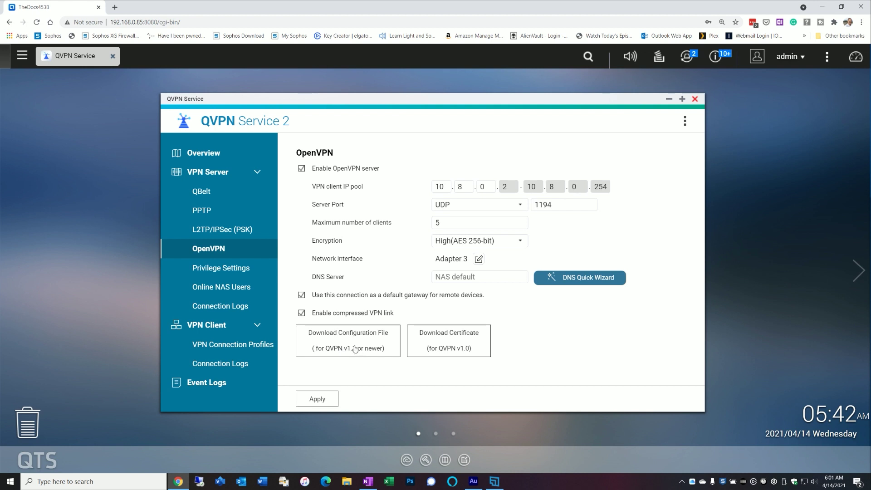
- Download the OpenVPN configuration file for QVPN v1.1 or newer
click(353, 343)
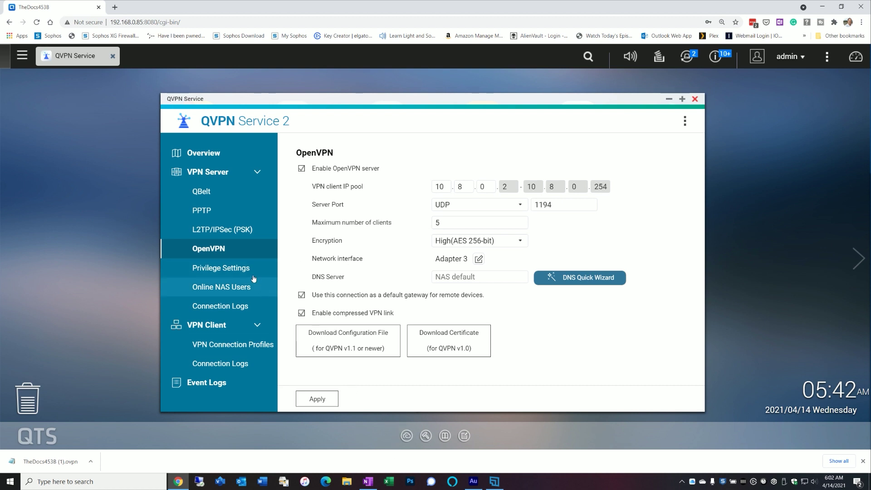
click(235, 268)
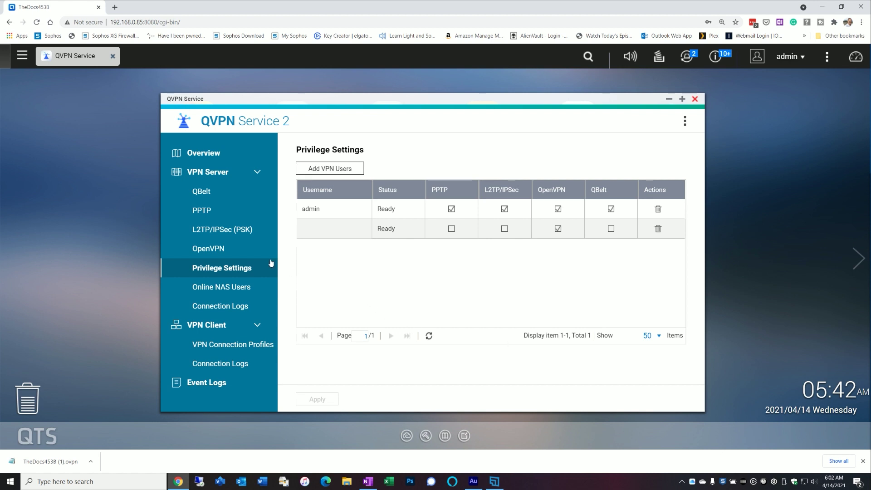
click(190, 252)
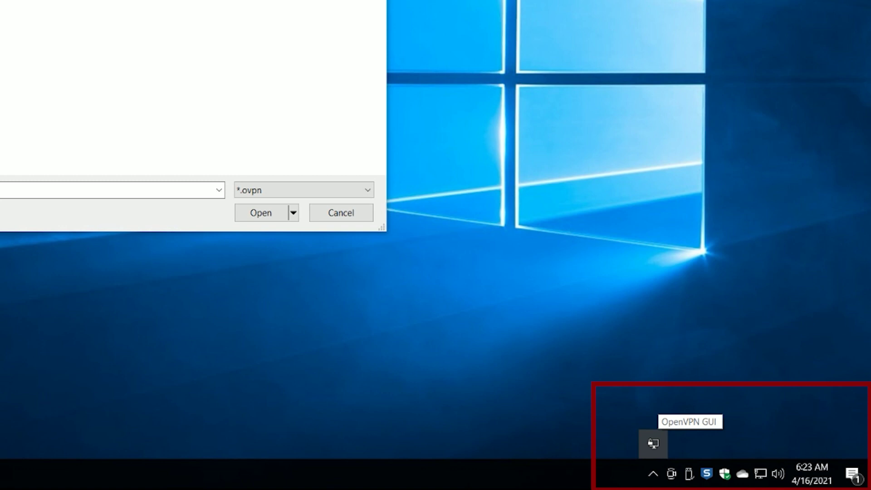
- Import TheDocs453B.ovpn from the UnraidTest share into OpenVPN GUI and acknowledge the success message
right_click(654, 443)
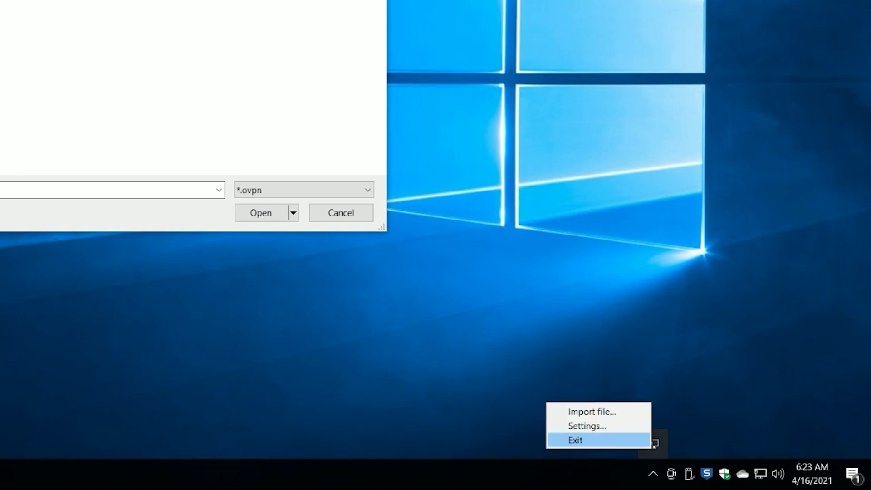
click(594, 411)
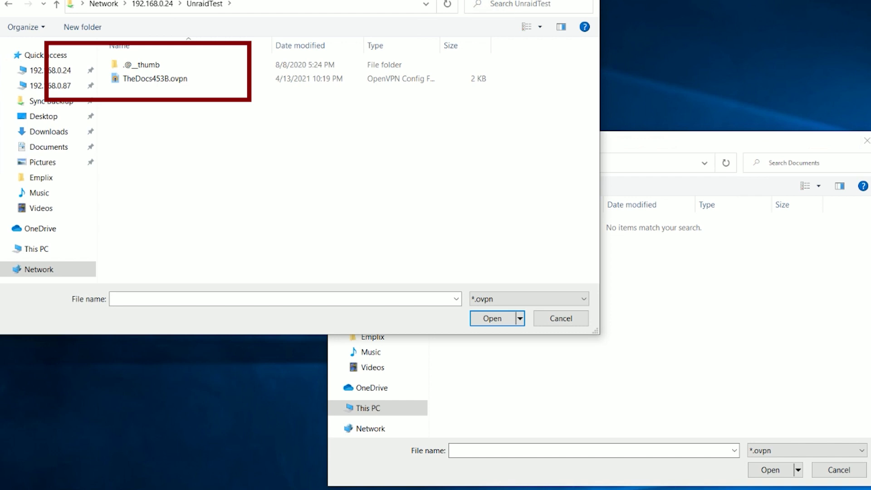
click(154, 78)
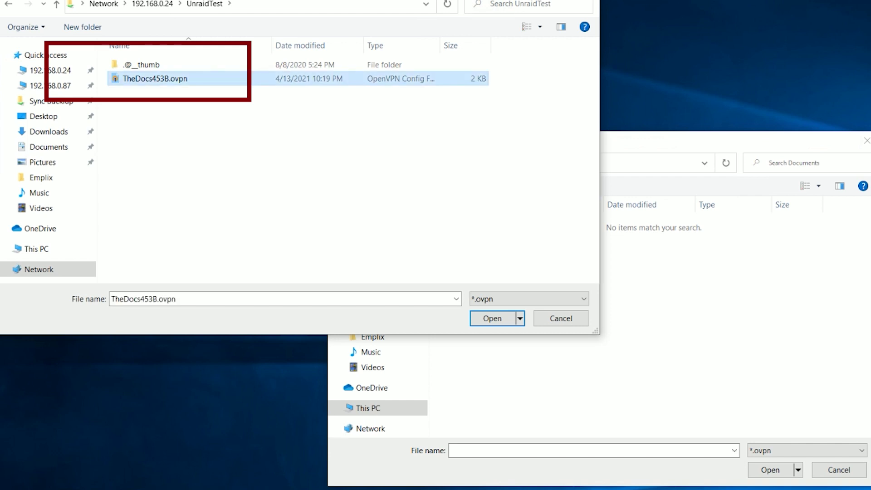
click(492, 317)
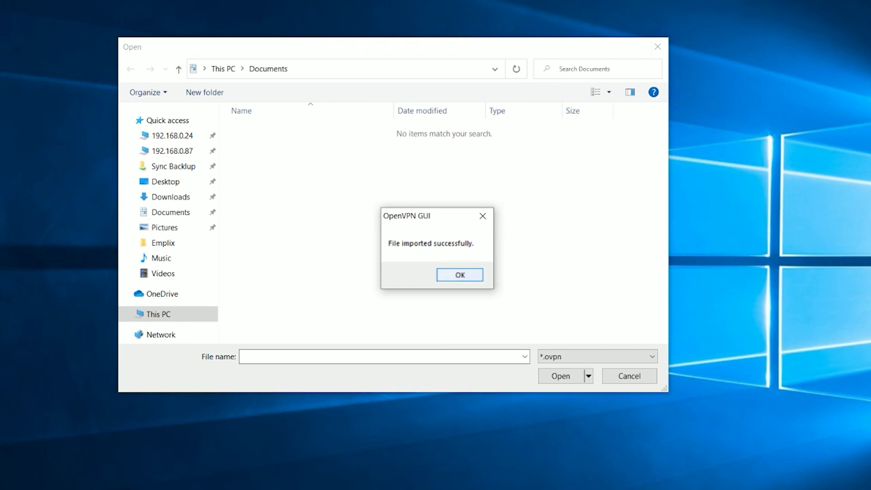
click(460, 274)
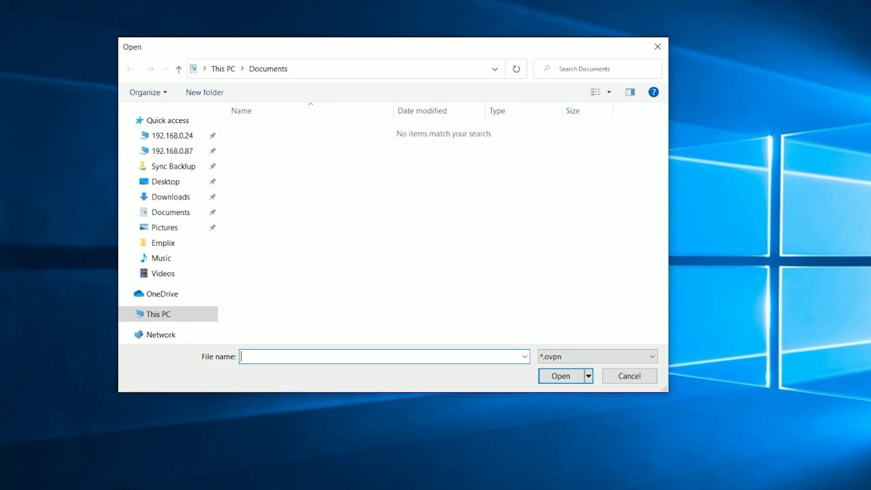
- Dismiss the leftover Open dialog and bring up the OpenVPN GUI tray menu with Connect
click(657, 47)
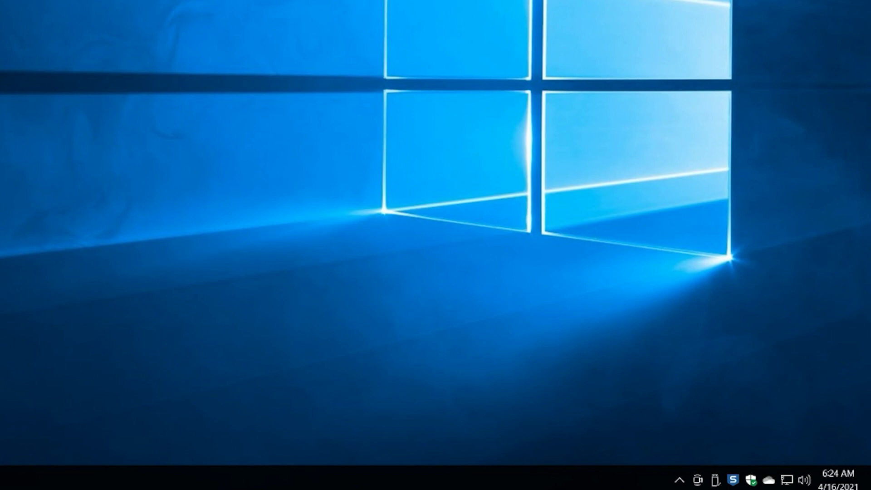
click(680, 480)
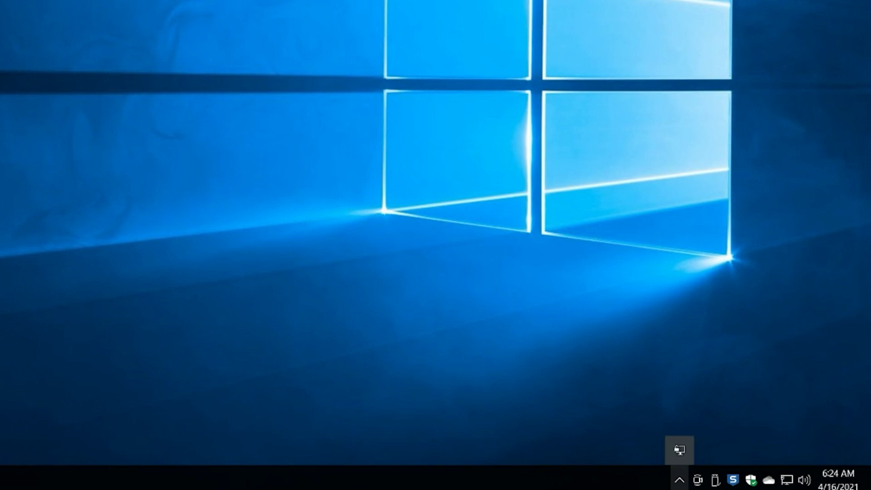
right_click(679, 448)
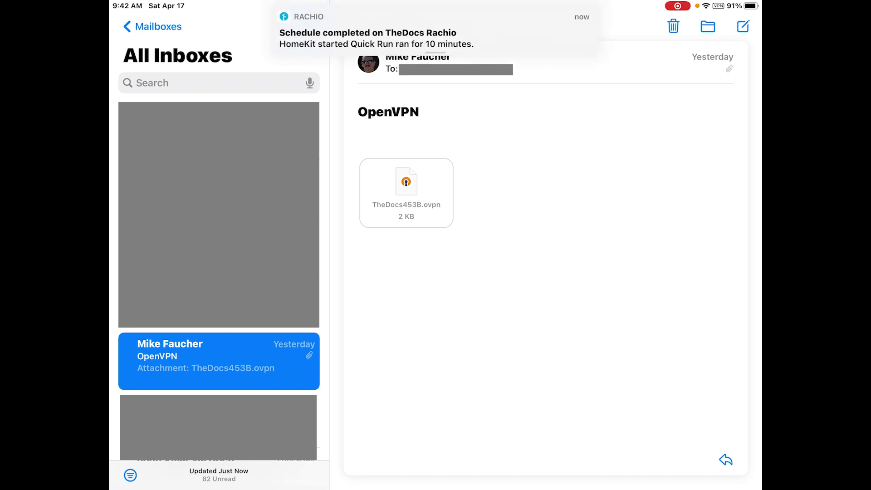
- Share the TheDocs453B.ovpn mail attachment to the OpenVPN app for import
click(406, 192)
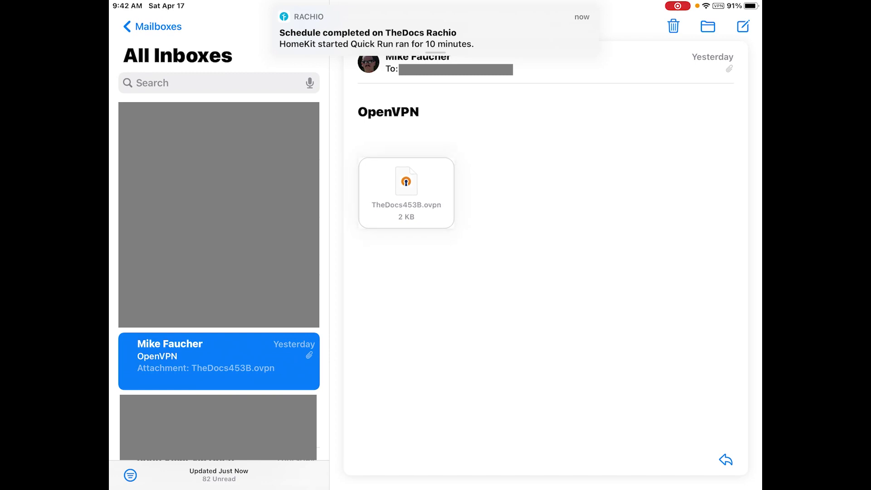
click(426, 302)
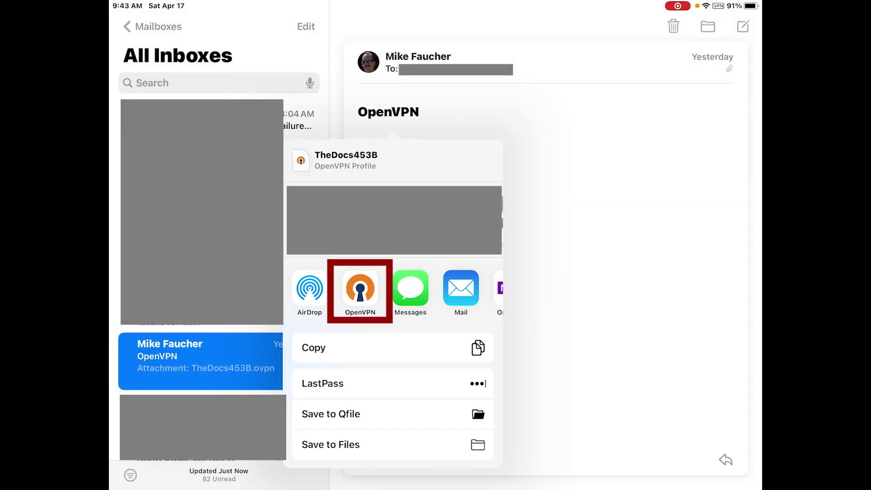
click(360, 288)
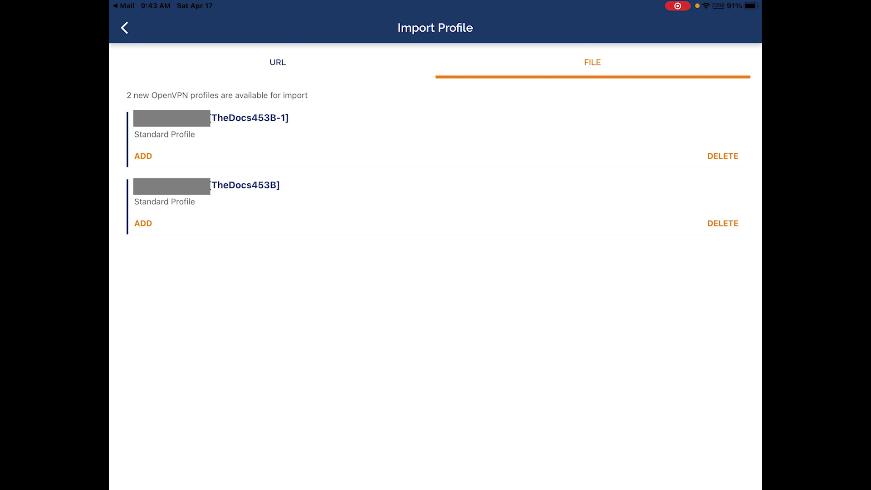
- Add the TheDocs453B-1 profile with username admin and save it to Profiles
click(143, 155)
click(143, 155)
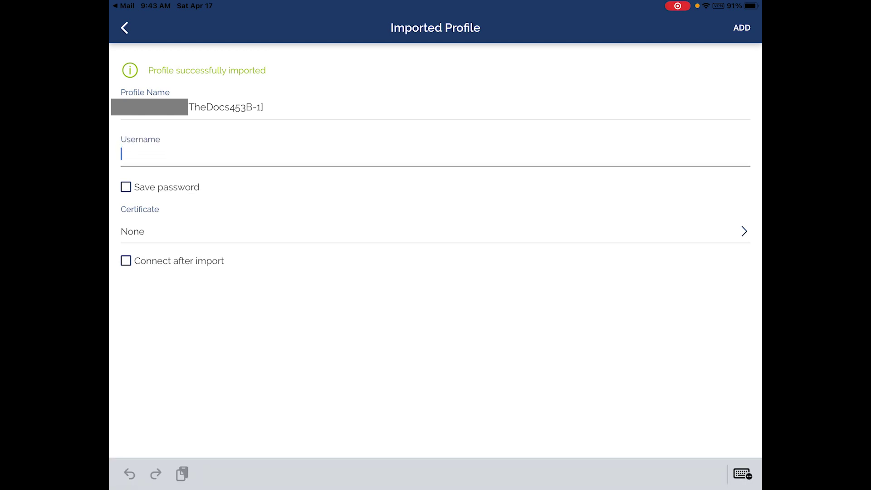
text(admin)
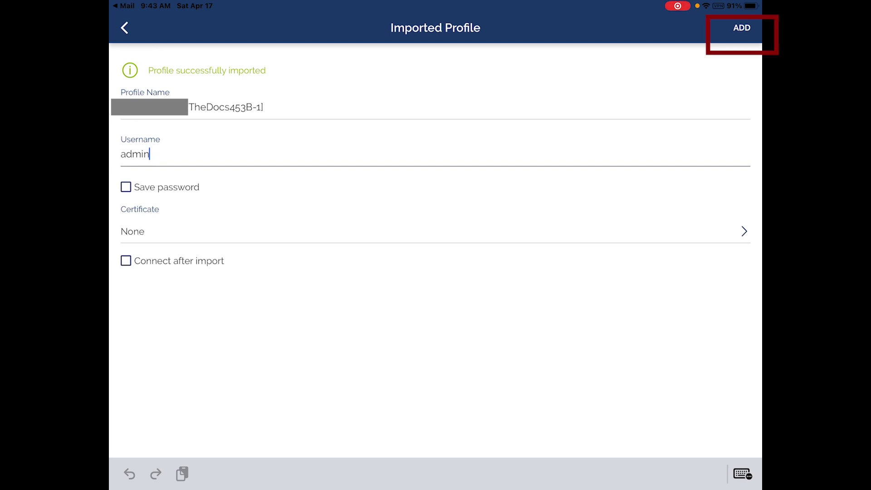
click(741, 27)
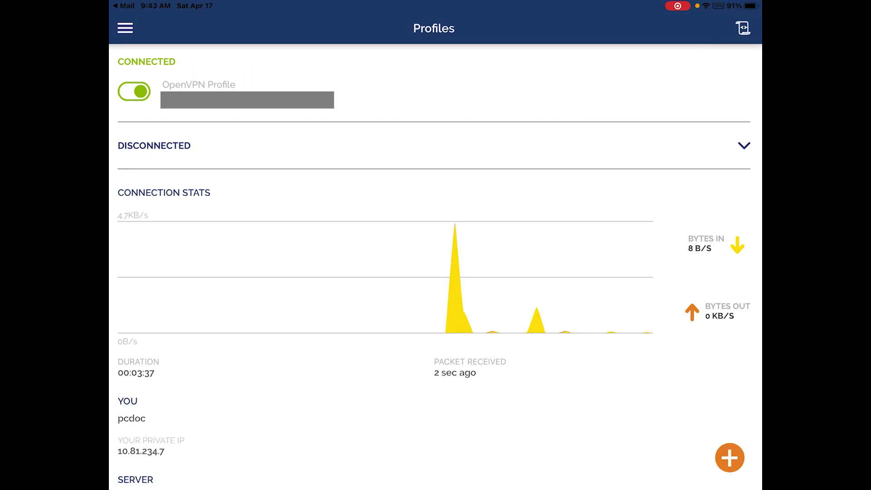